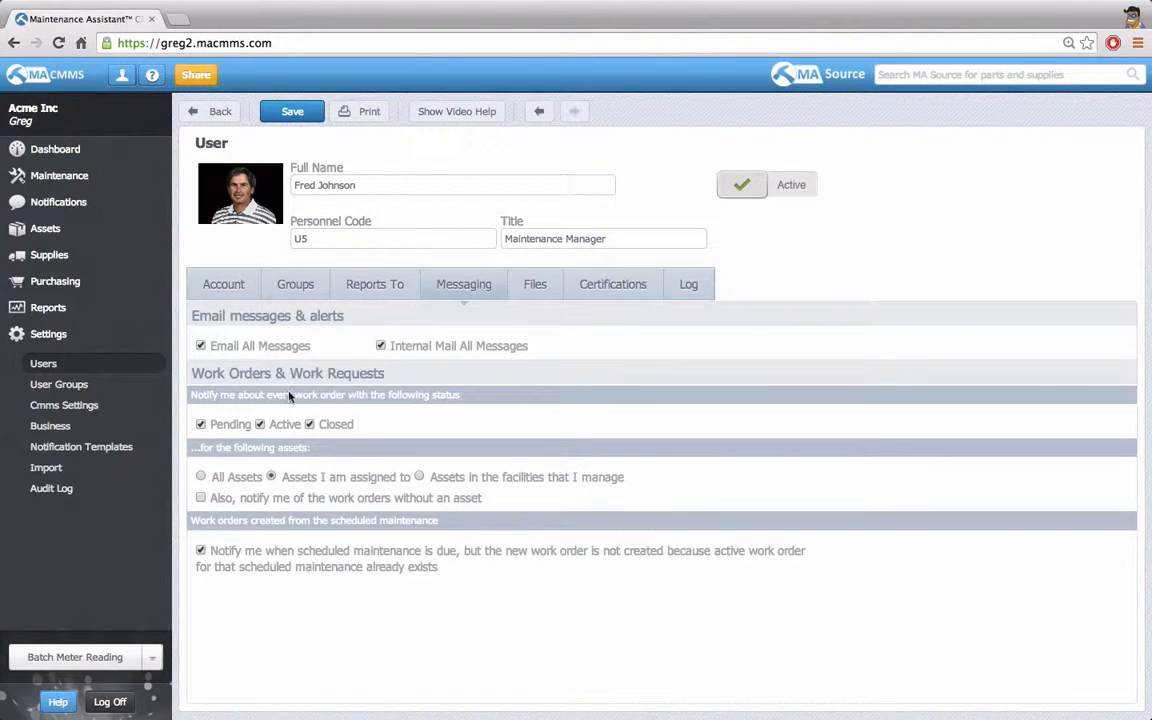
# Limit the user's work order notifications to the Closed status for the assets they are assigned to.
pyautogui.click(261, 424)
pyautogui.click(200, 424)
pyautogui.click(200, 476)
pyautogui.click(271, 477)
# Check the user's log of assigned assets, and save their notifications with the scope set to assets in the facilities they manage.
pyautogui.click(689, 290)
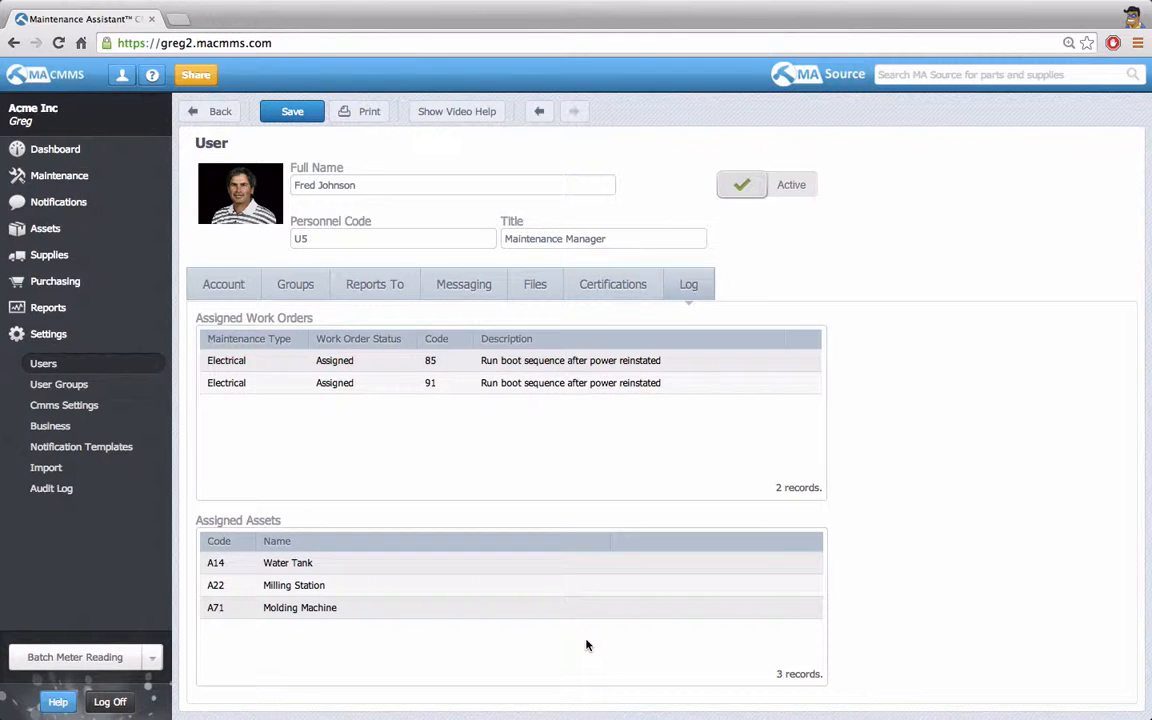
pyautogui.click(445, 286)
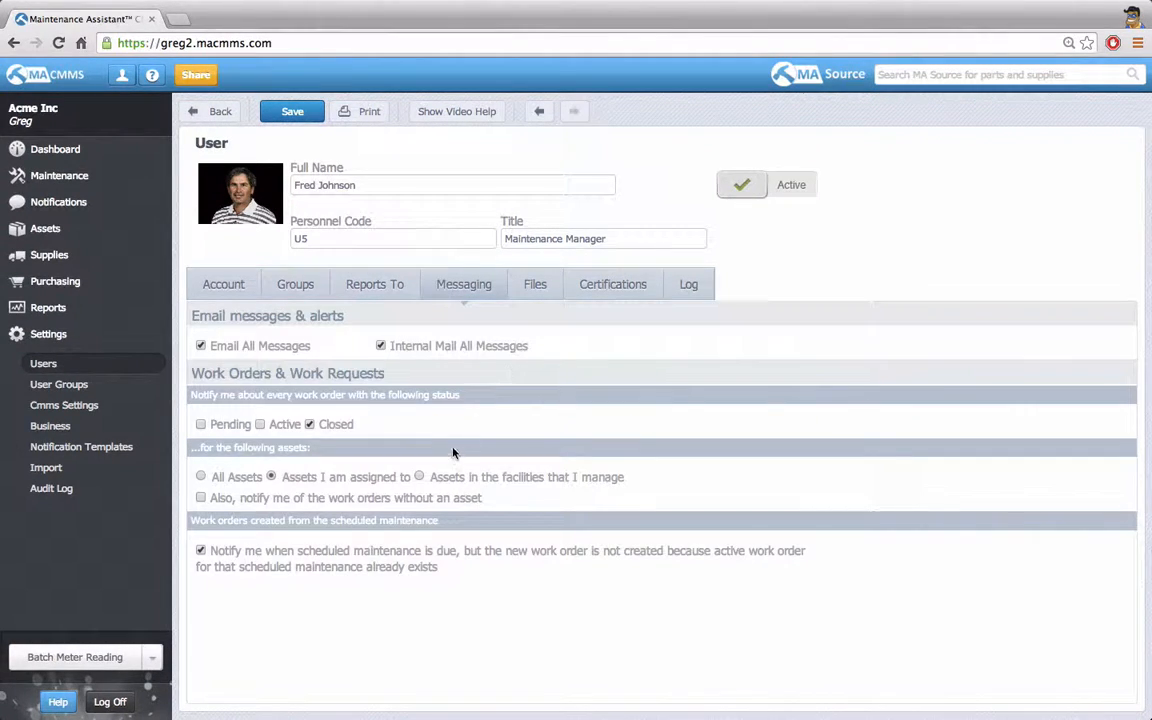
pyautogui.click(419, 477)
pyautogui.click(285, 111)
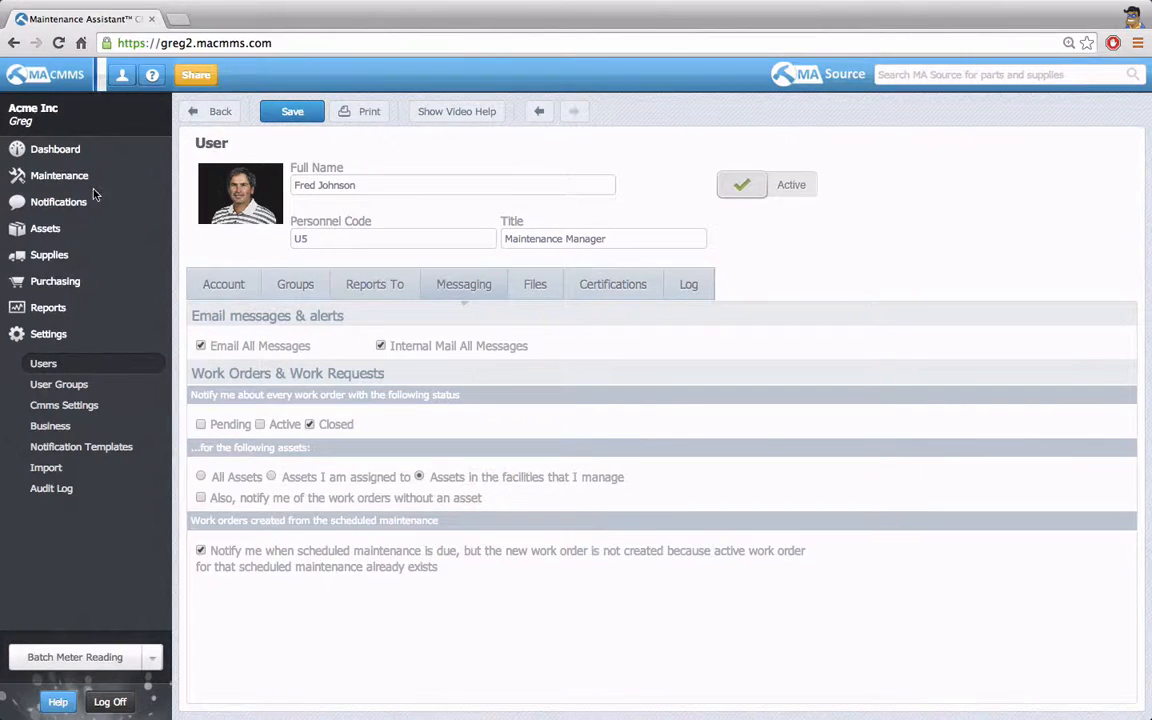
# Add the maintenance manager to the Boston Facility's personnel, and expand that facility in the list of all assets.
pyautogui.click(45, 228)
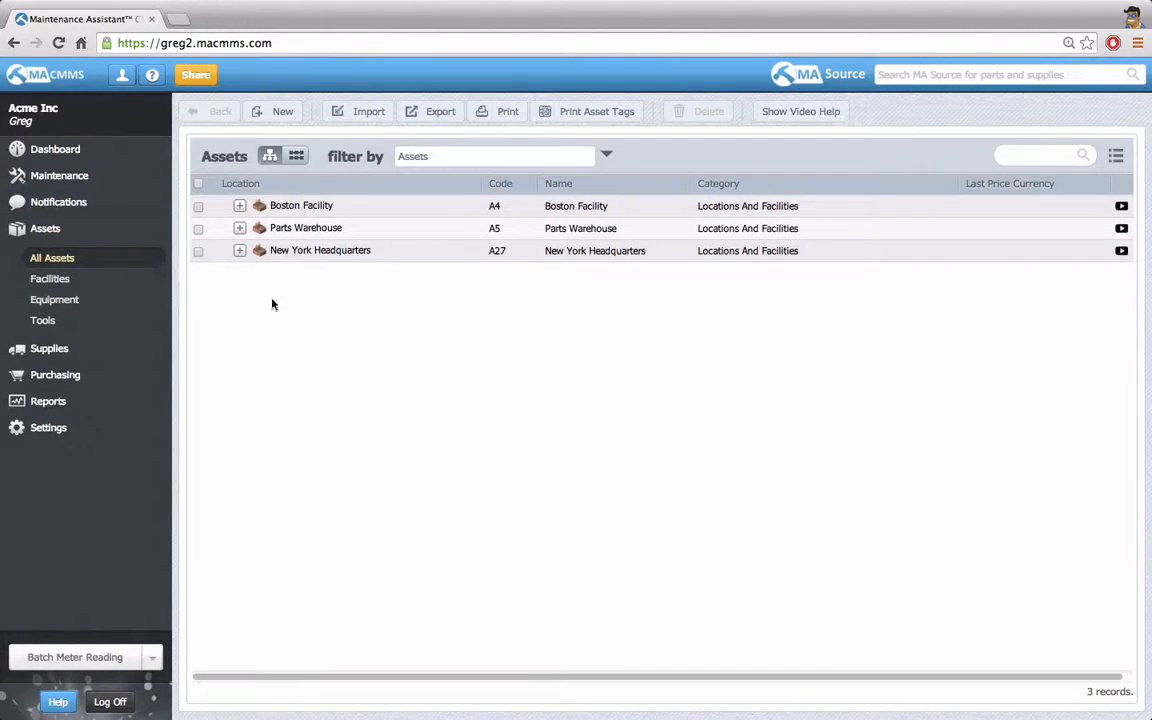
pyautogui.doubleClick(296, 209)
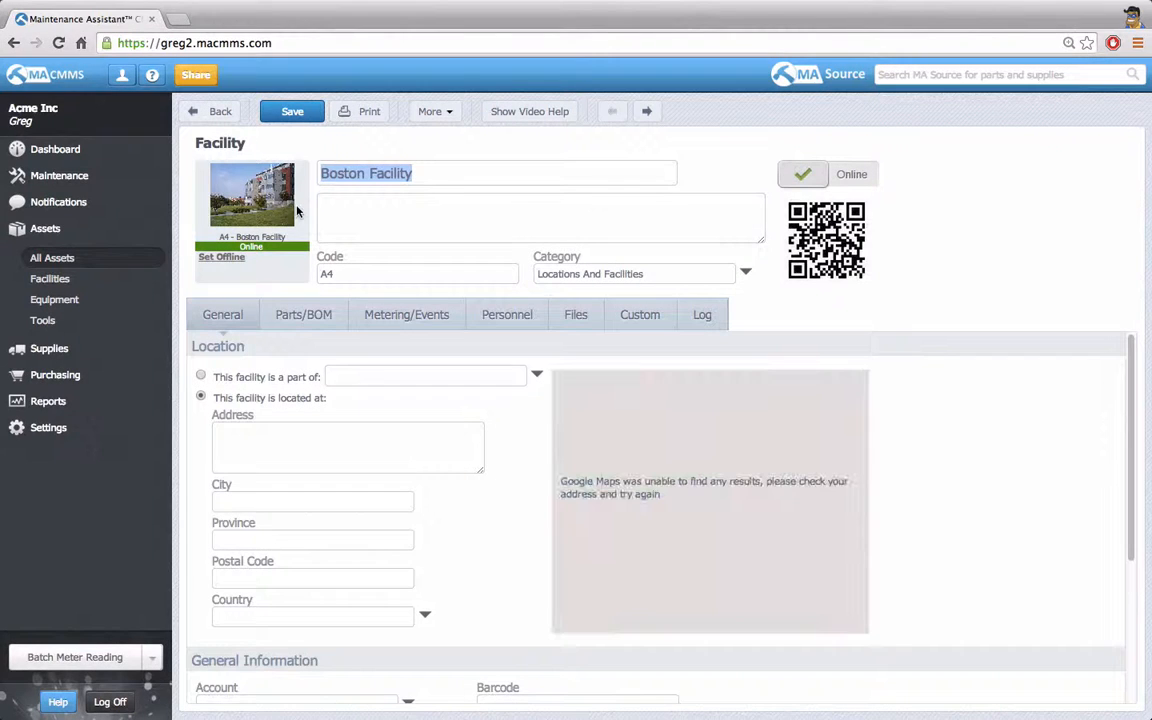
pyautogui.click(503, 316)
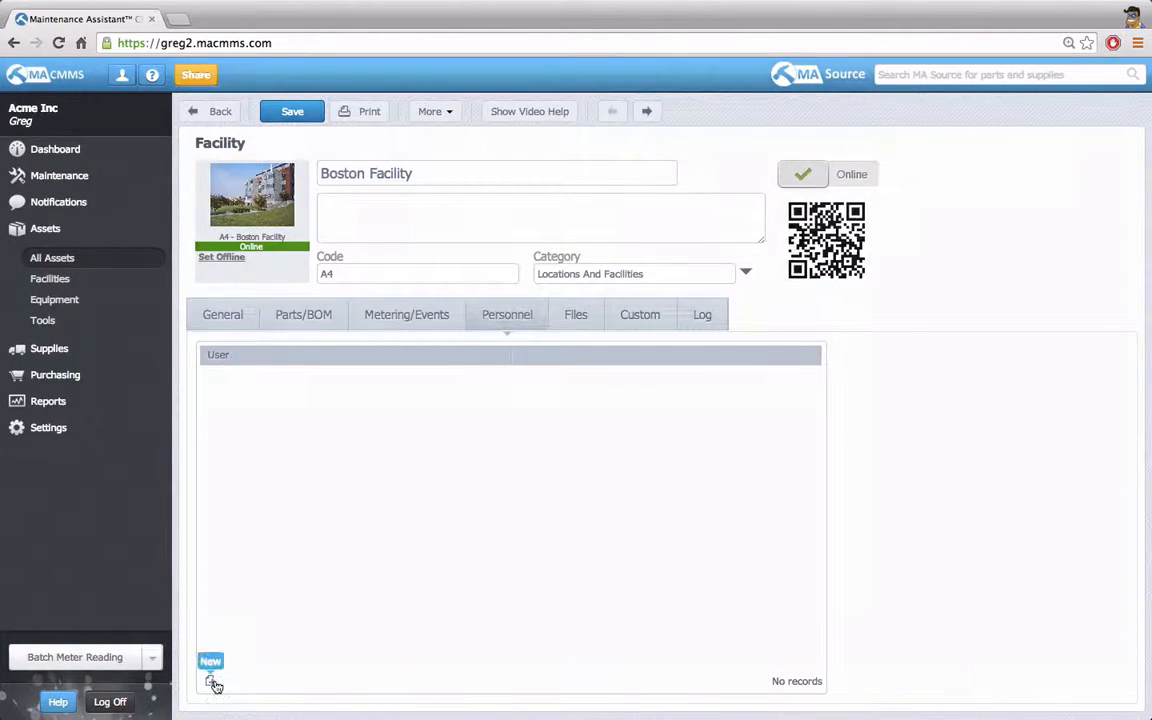
pyautogui.click(212, 683)
pyautogui.write('Fred')
pyautogui.press('Tab')
pyautogui.click(425, 236)
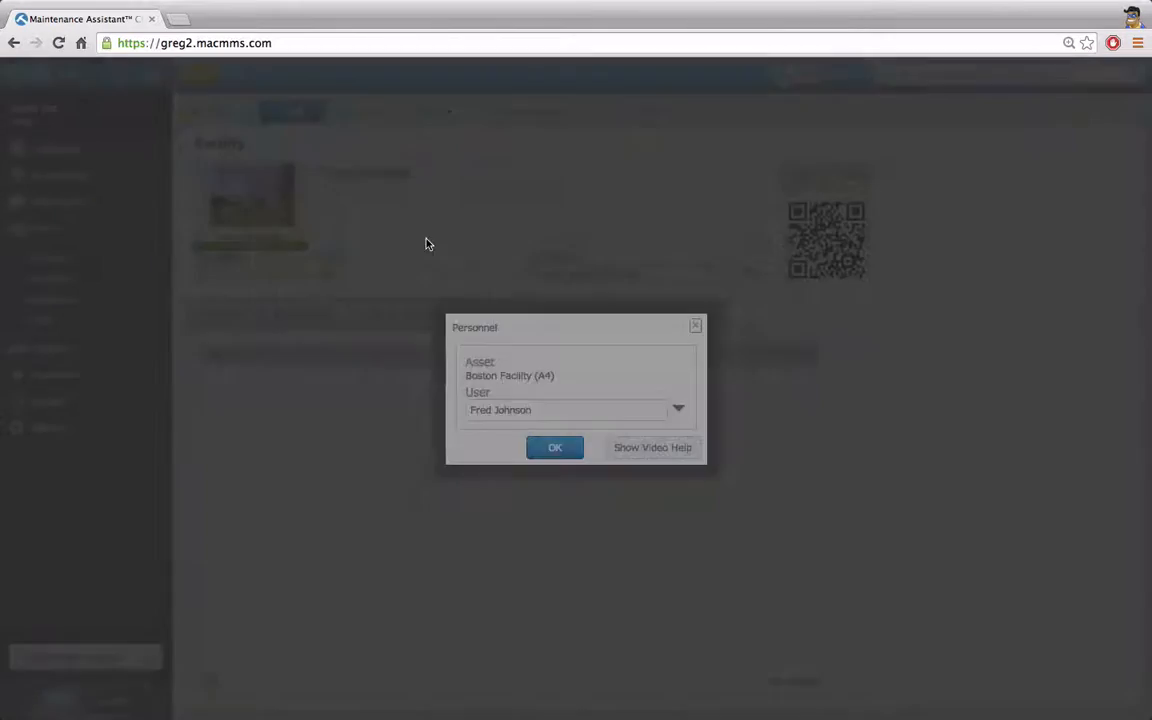
pyautogui.click(560, 452)
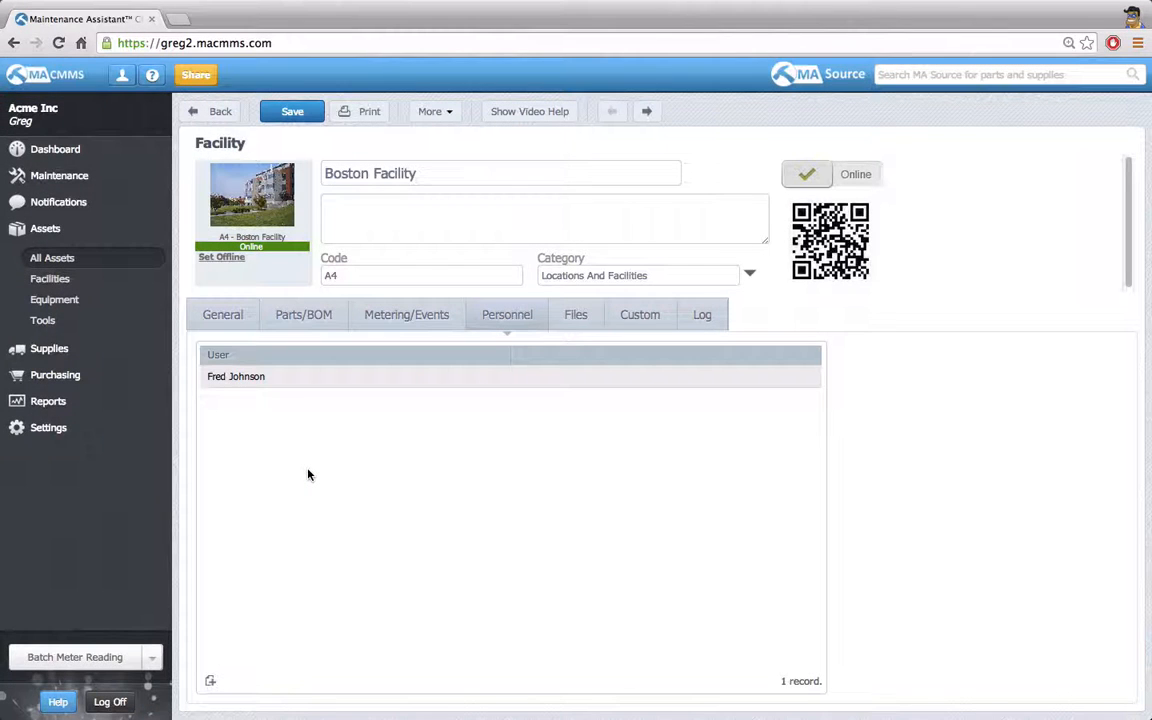
pyautogui.click(44, 258)
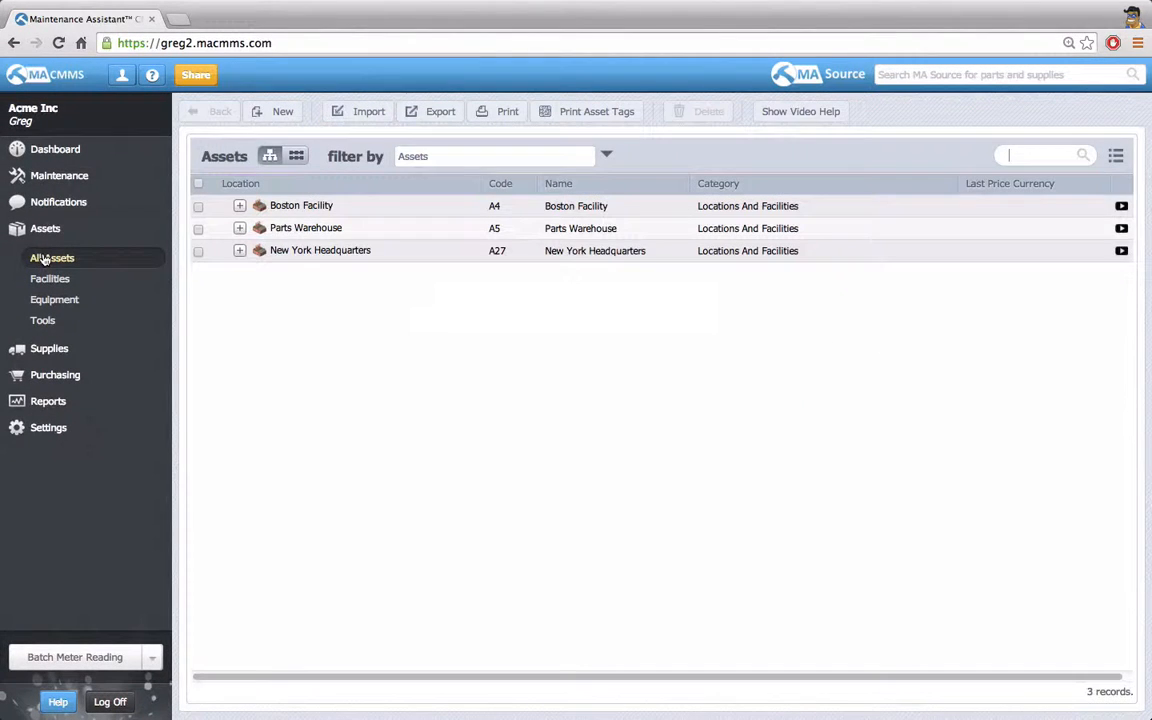
pyautogui.click(225, 208)
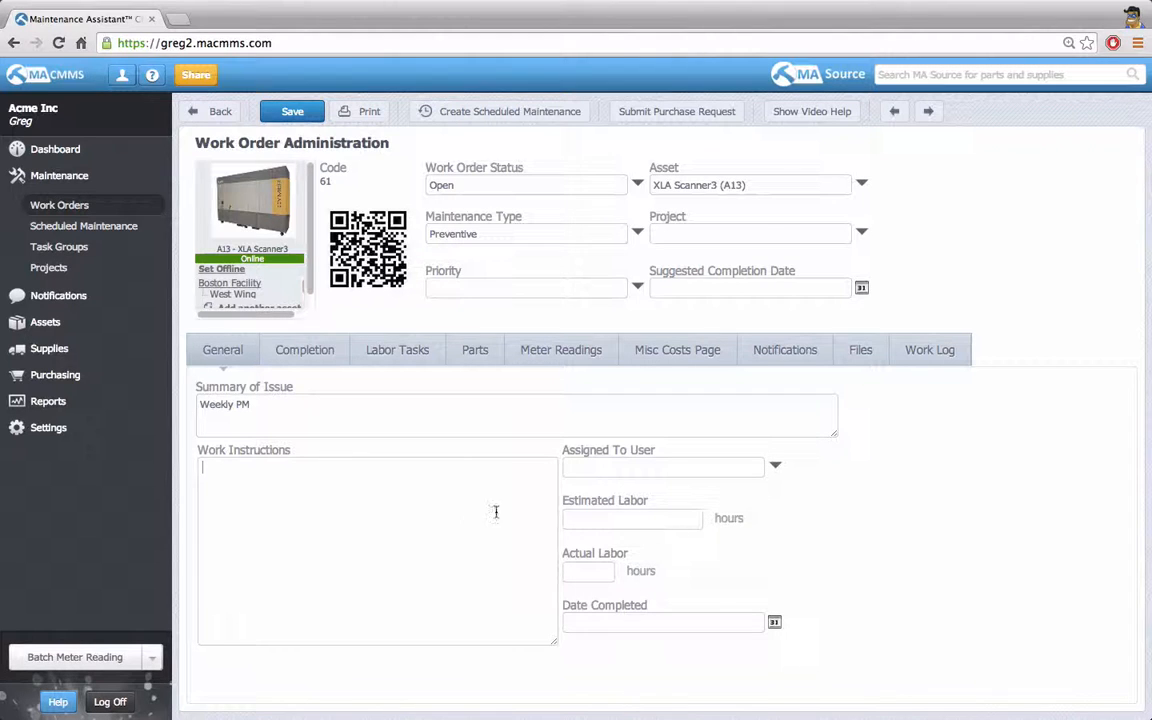
# Assign the Weekly PM work order to the maintenance manager, save it, and check the technician's created-and-assigned notification.
pyautogui.click(584, 471)
pyautogui.write('fred')
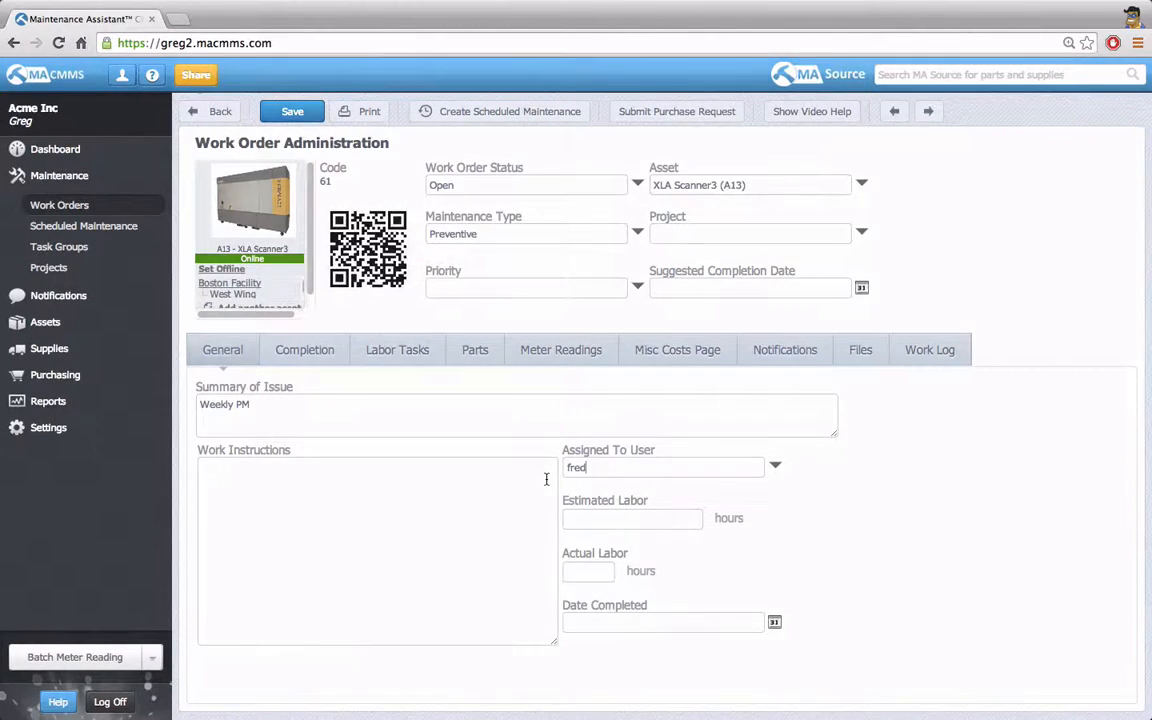
pyautogui.press('Return')
pyautogui.doubleClick(478, 238)
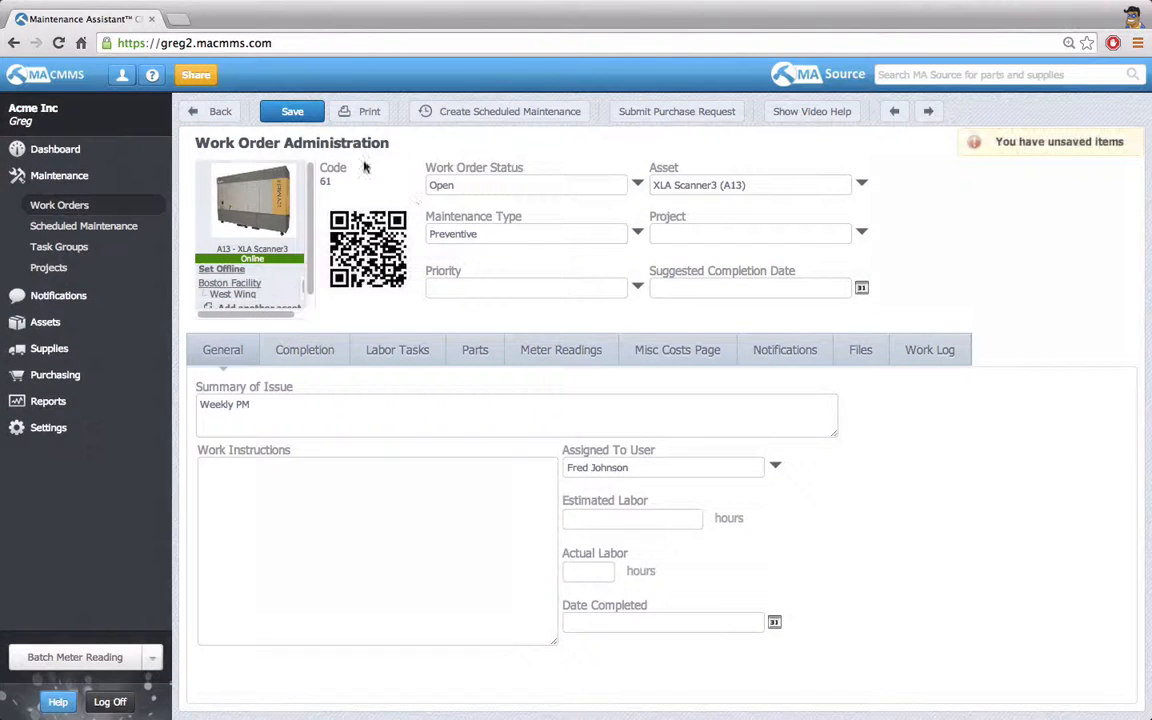
pyautogui.click(311, 111)
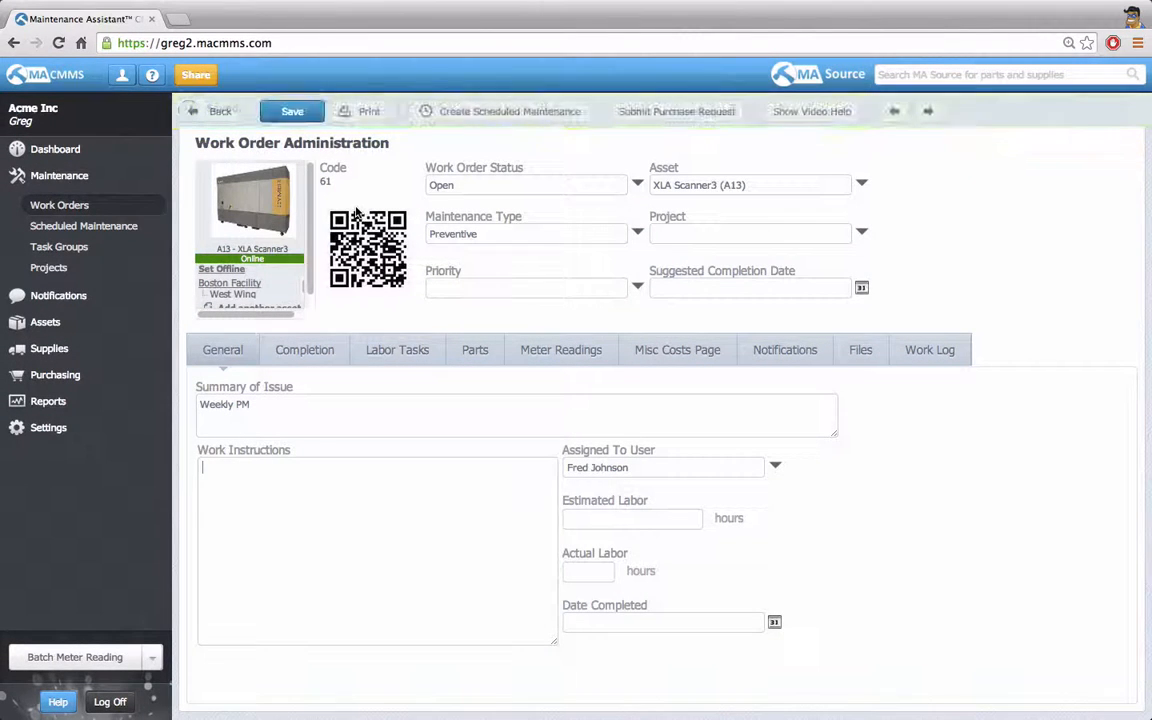
pyautogui.click(796, 364)
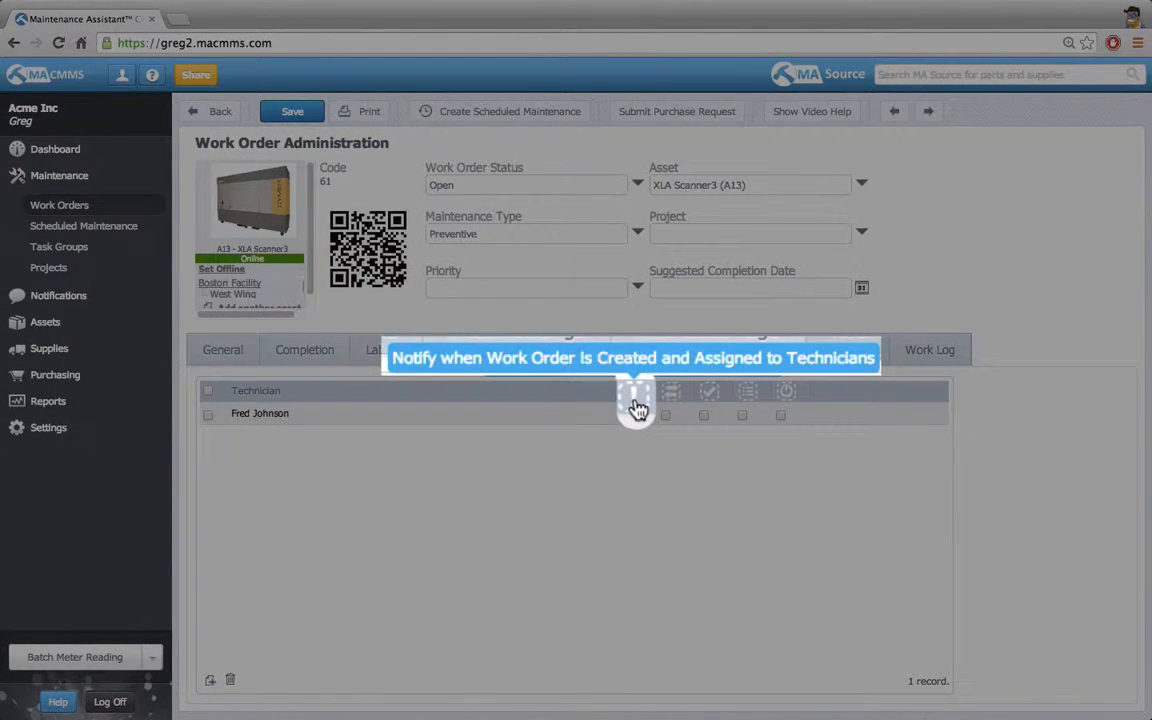
pyautogui.click(636, 404)
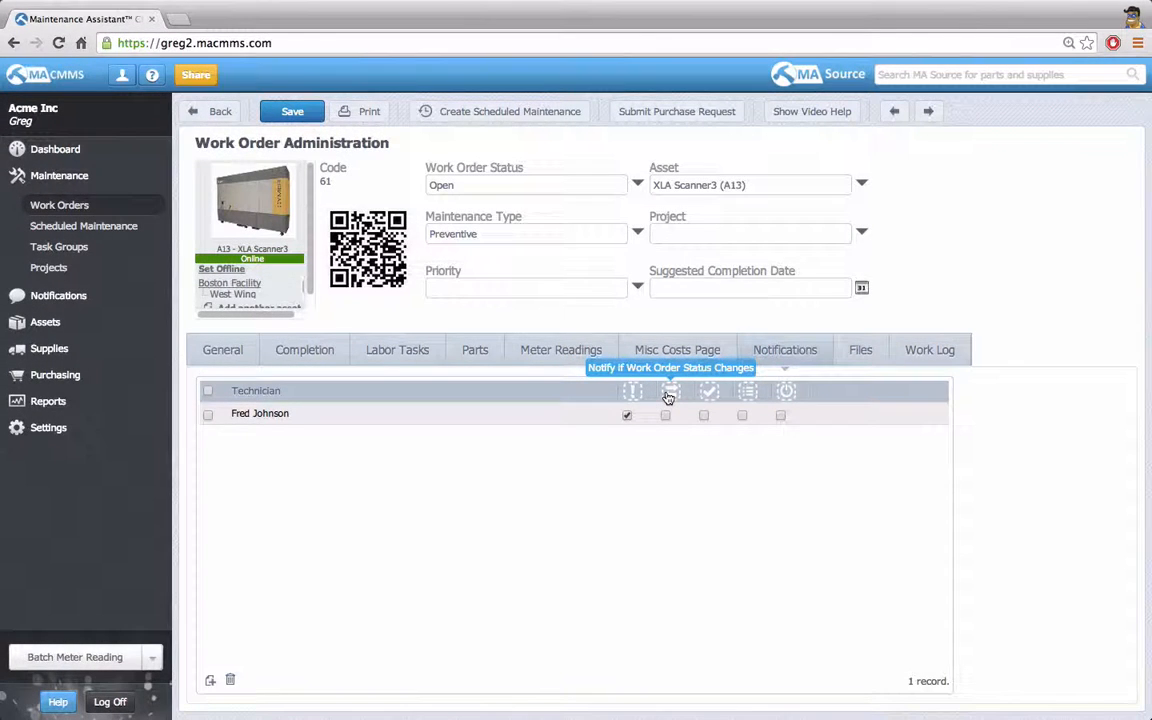
# Set the Weekly PM work order's status to On Hold and save the work order.
pyautogui.click(636, 187)
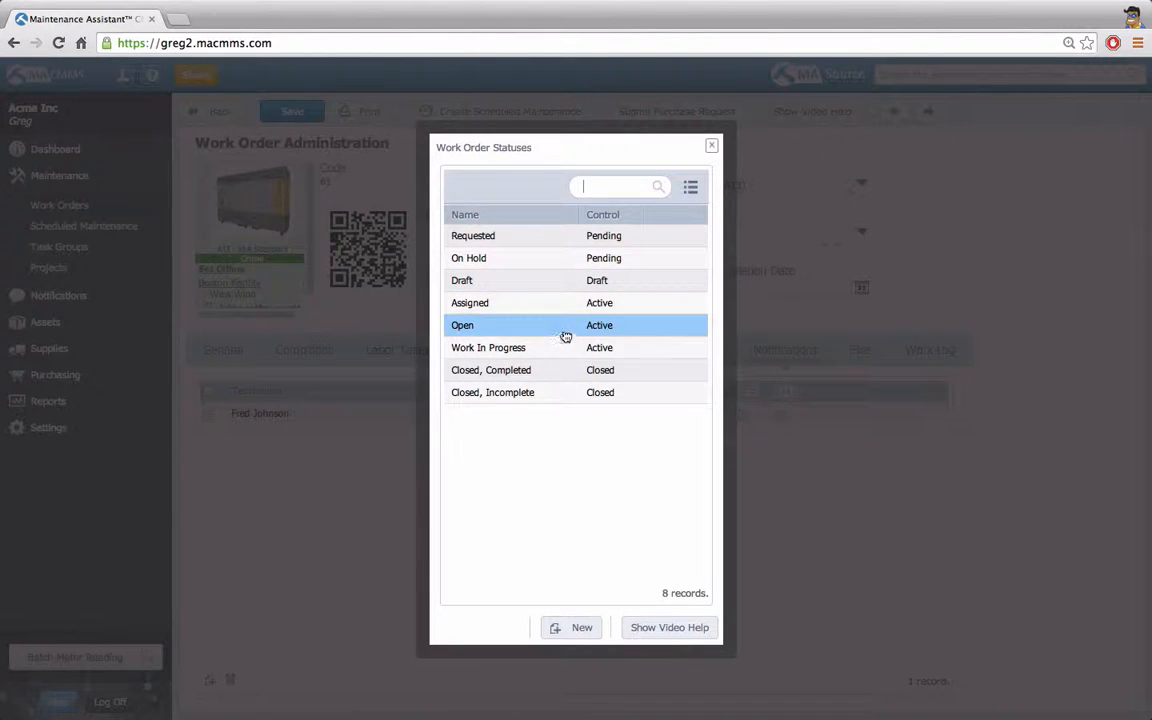
pyautogui.click(558, 259)
pyautogui.click(303, 112)
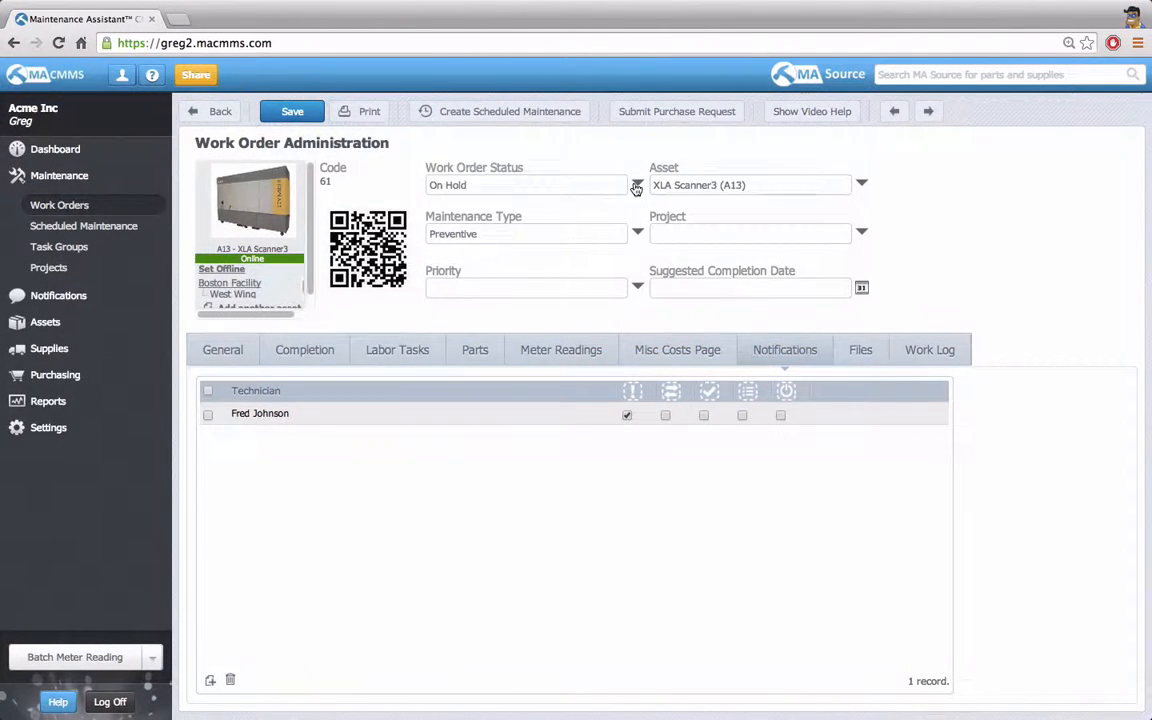
# Set the work order's status to Closed, Completed and mark the grease-cleaning and equipment operation check labor tasks as done.
pyautogui.click(637, 185)
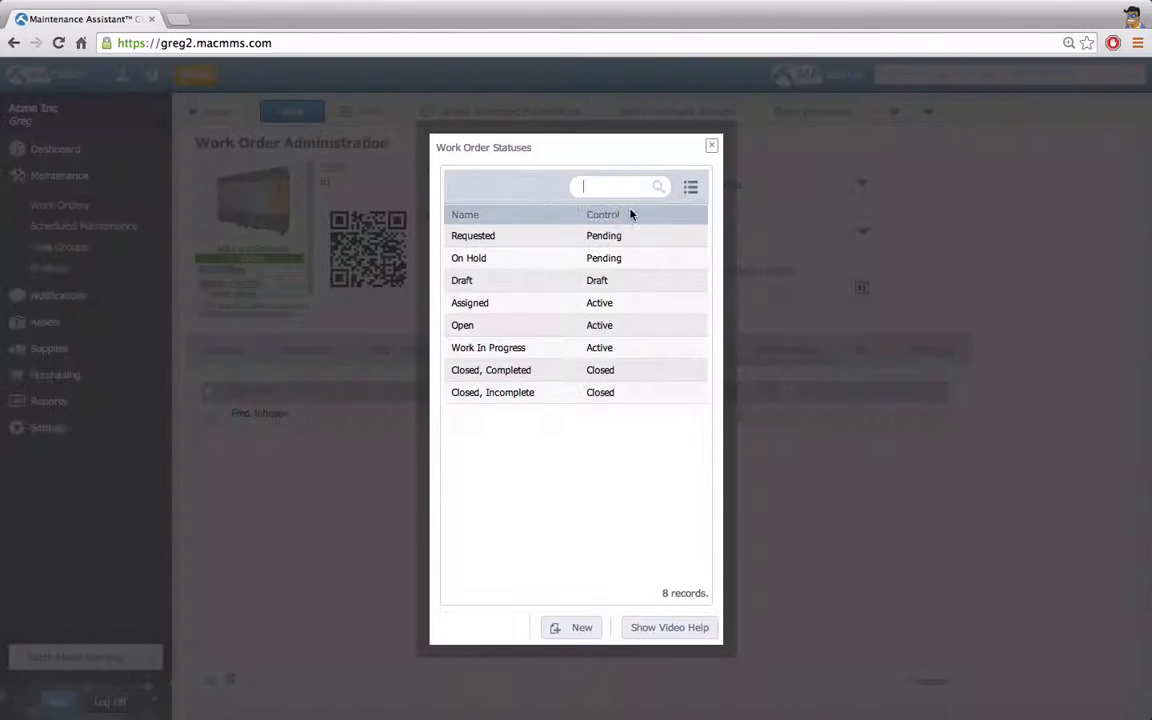
pyautogui.doubleClick(560, 370)
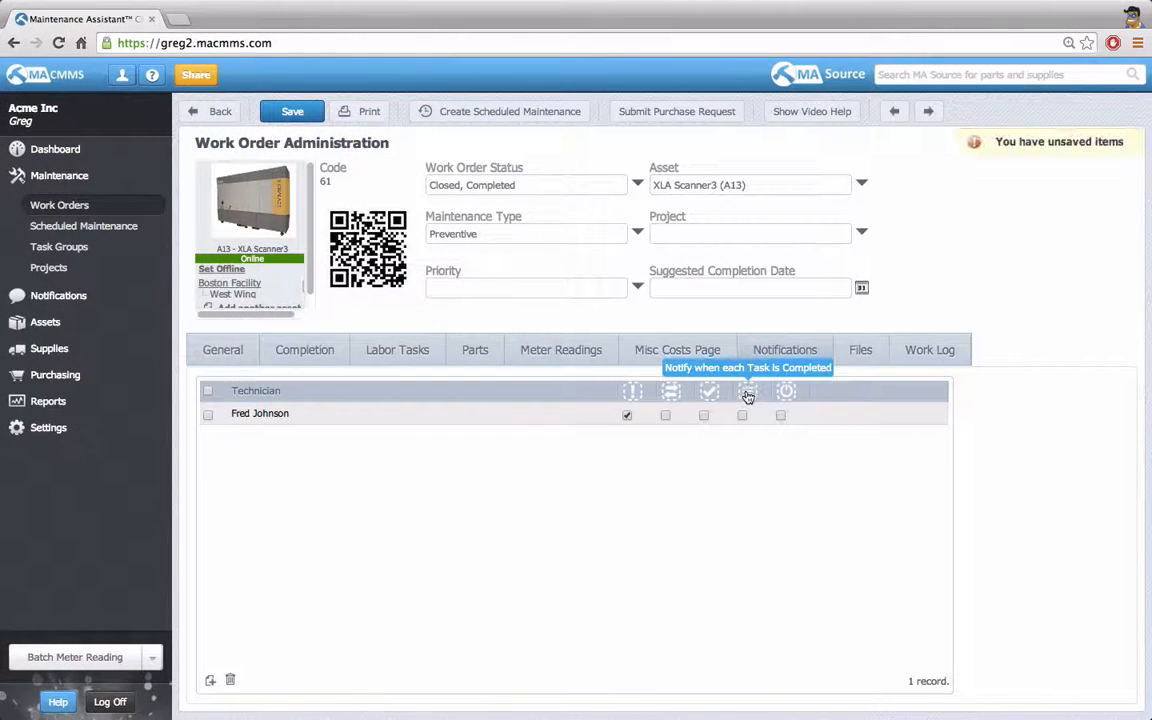
pyautogui.click(440, 349)
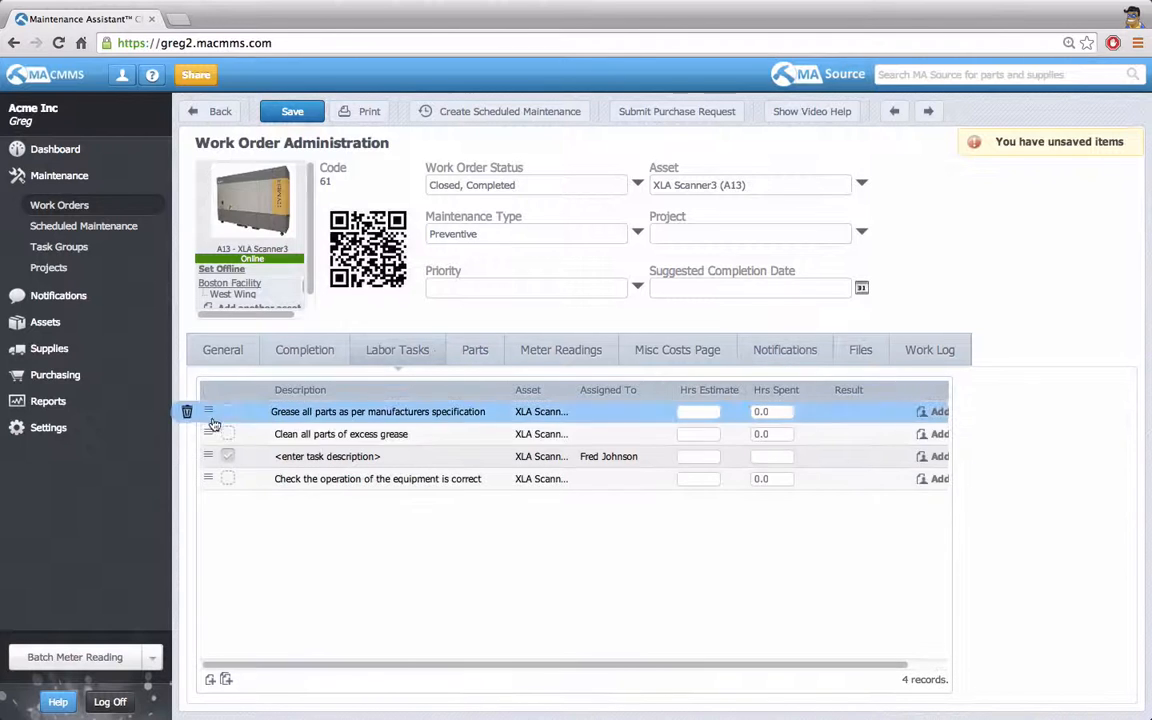
pyautogui.click(229, 480)
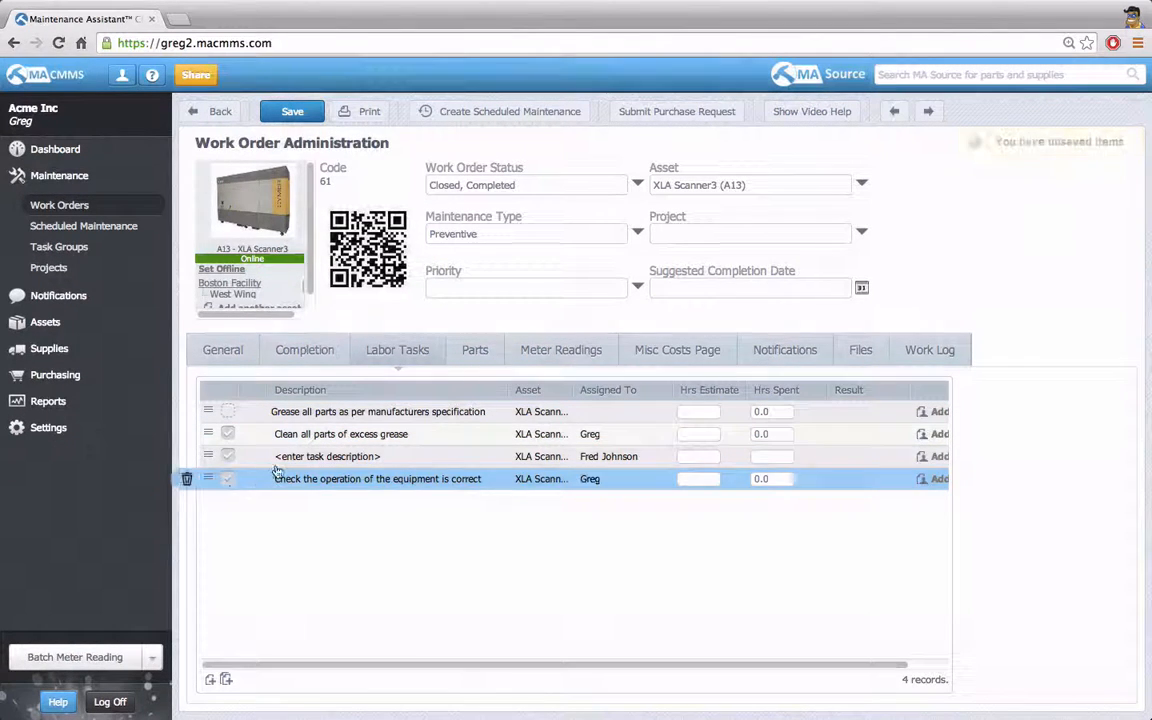
pyautogui.click(432, 463)
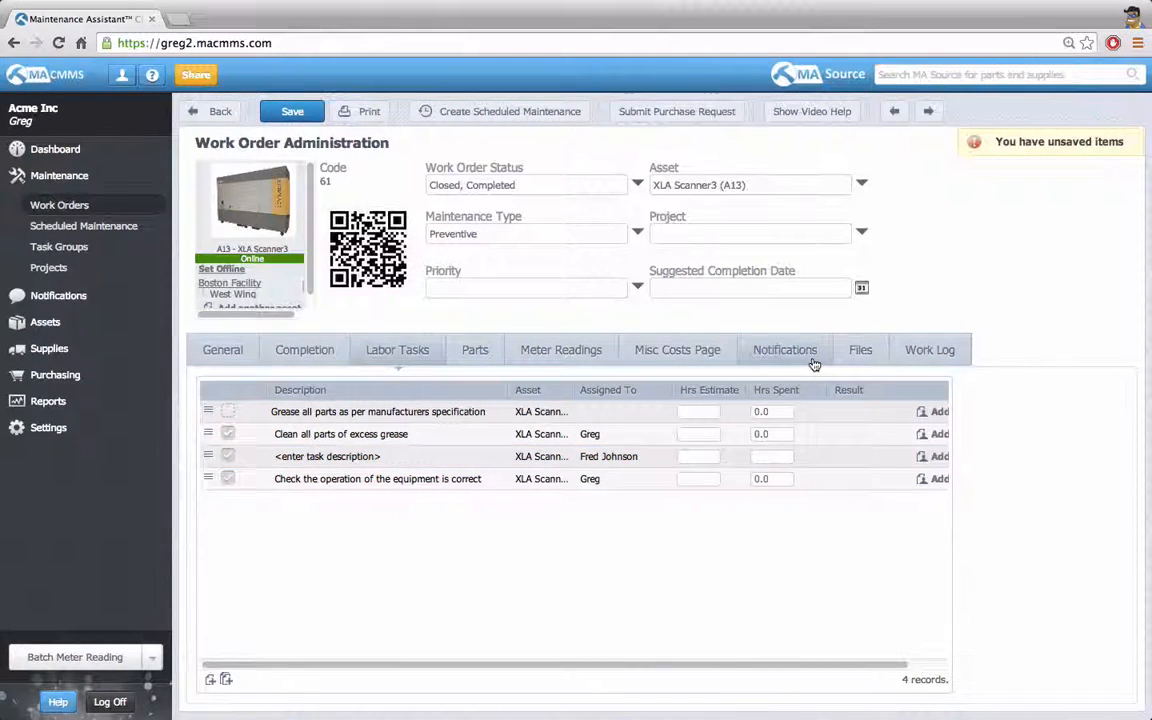
# Return to the work order's technician notifications and set the XLA Scanner3 asset offline with the default offline details.
pyautogui.click(748, 355)
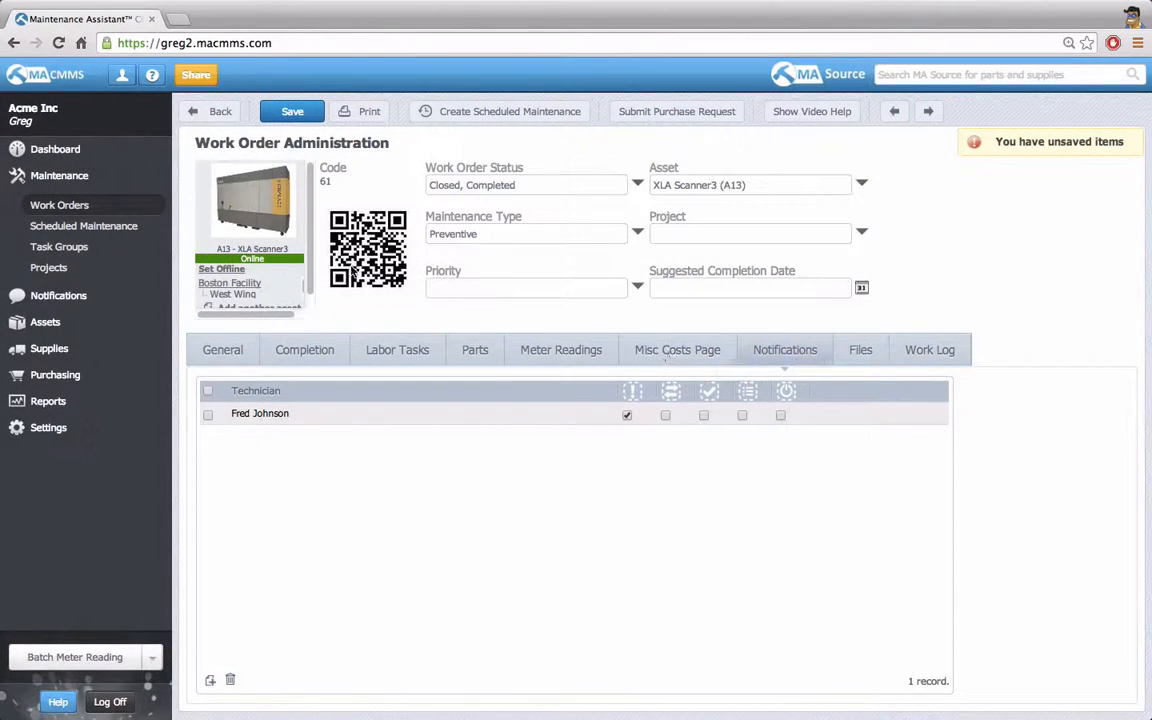
pyautogui.click(238, 274)
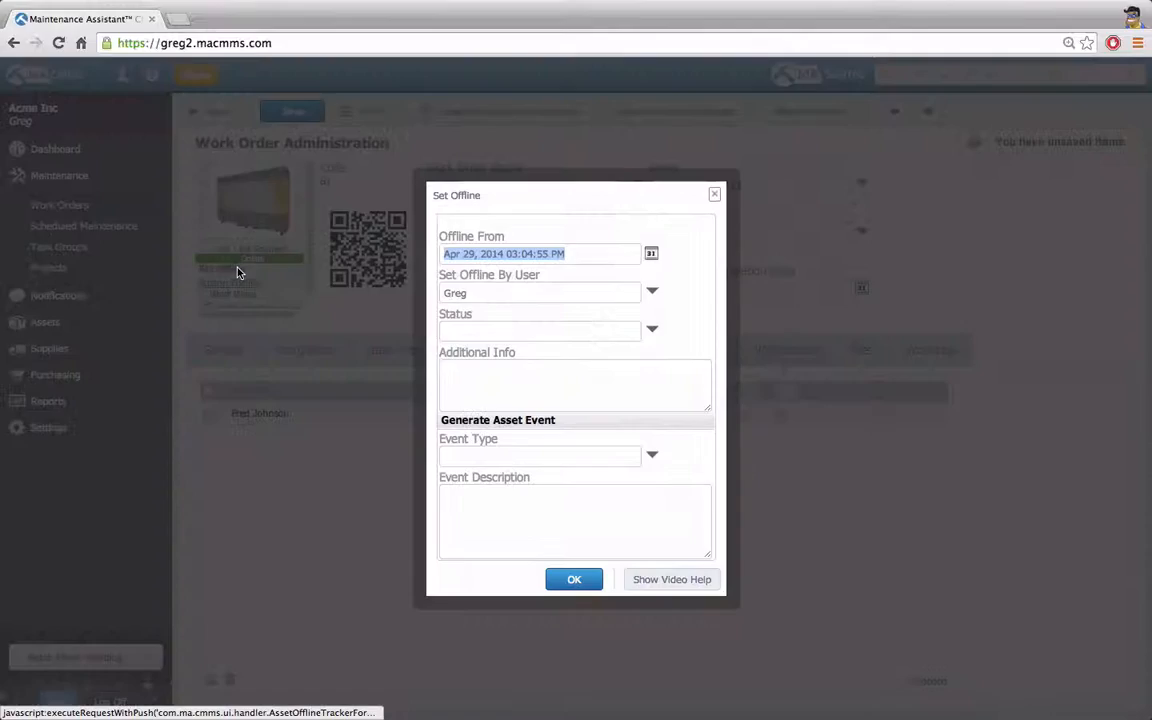
pyautogui.click(572, 578)
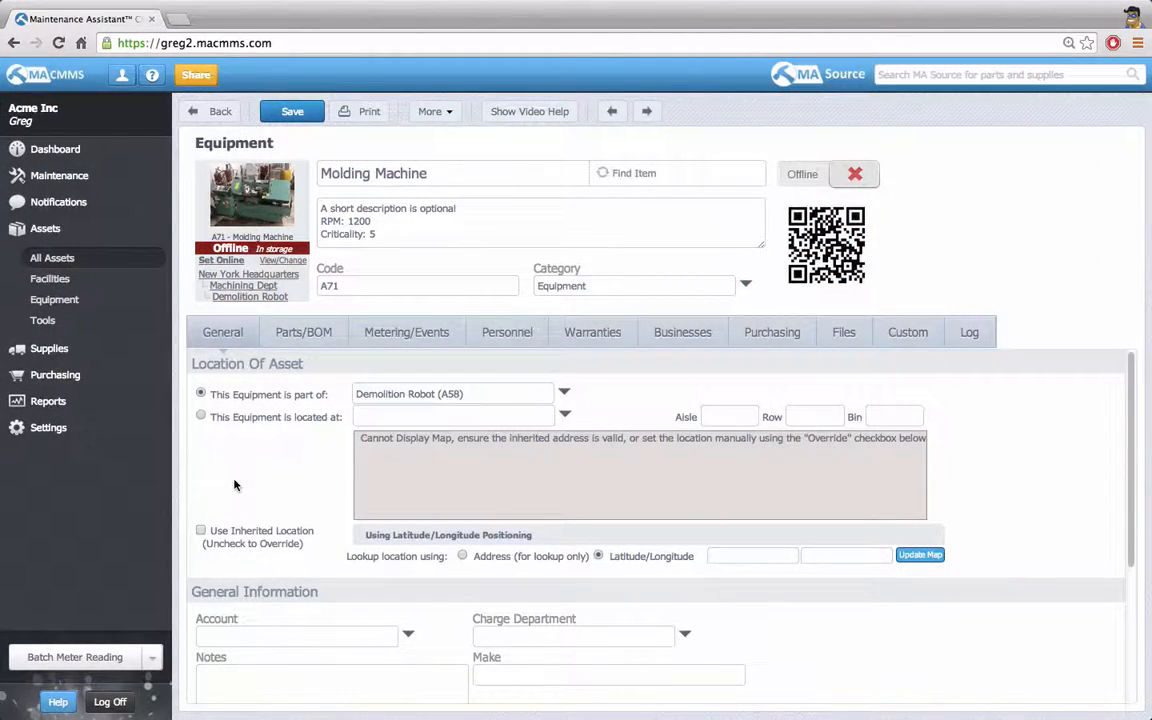
# Check the Molding Machine's personnel, and create and save a work order for that machine with its technician notifications in view.
pyautogui.click(507, 338)
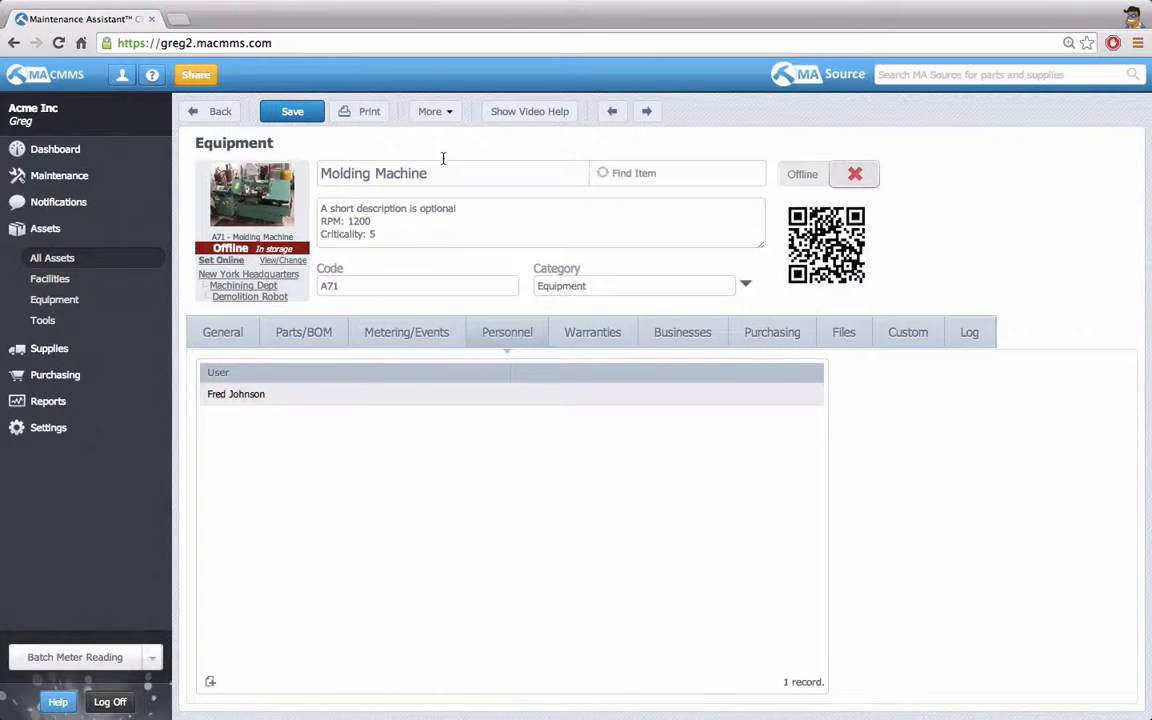
pyautogui.click(438, 111)
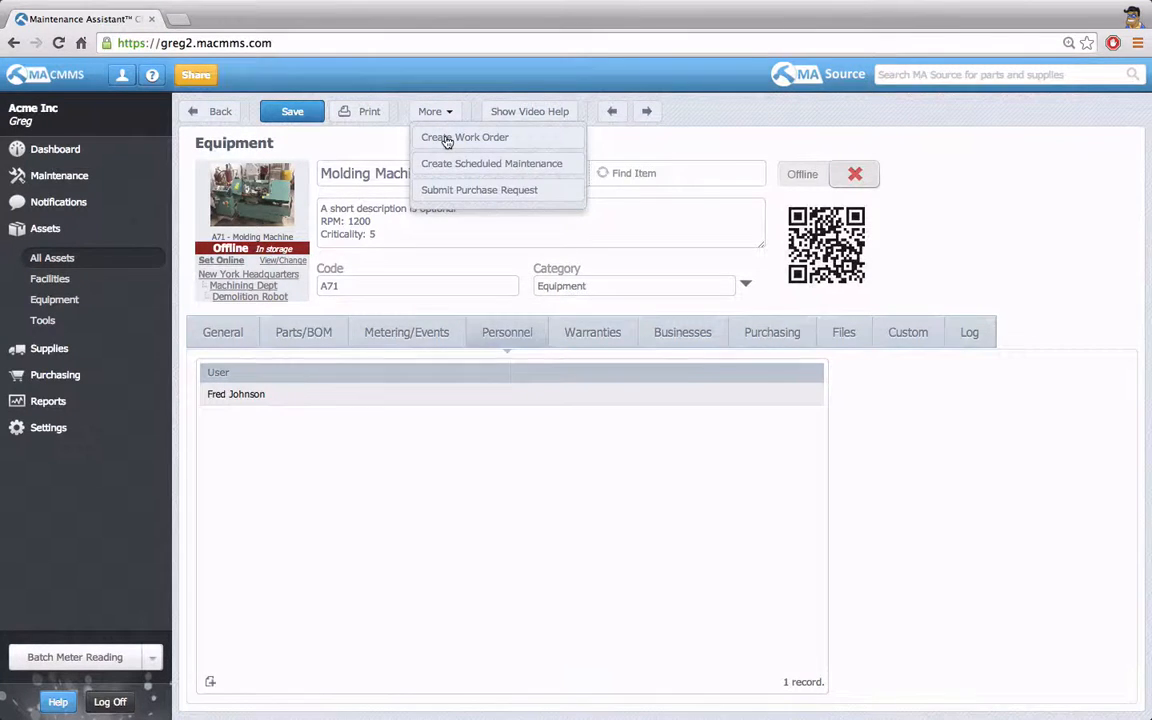
pyautogui.click(447, 140)
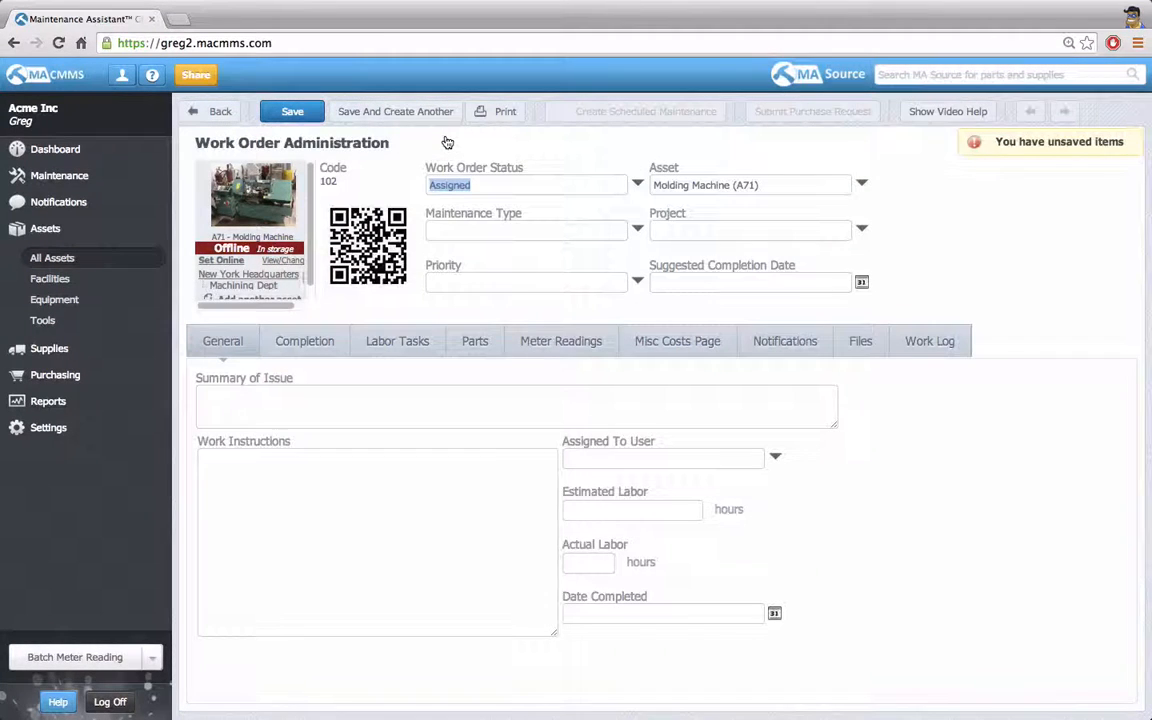
pyautogui.click(788, 346)
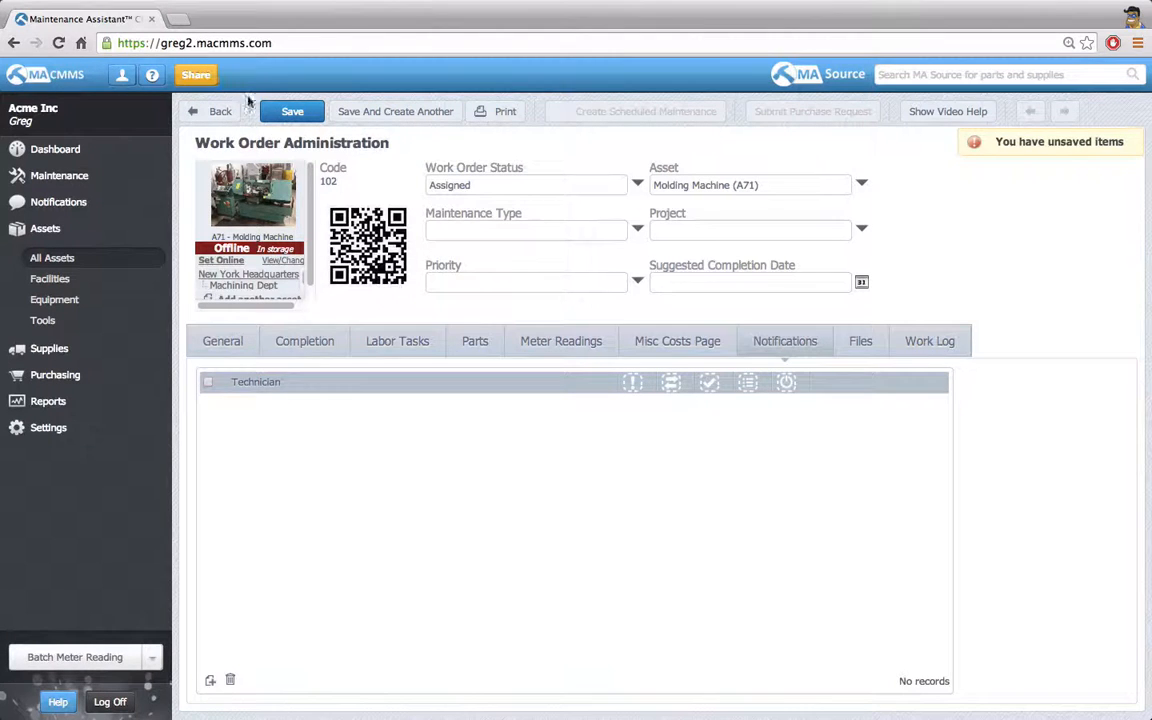
pyautogui.click(280, 112)
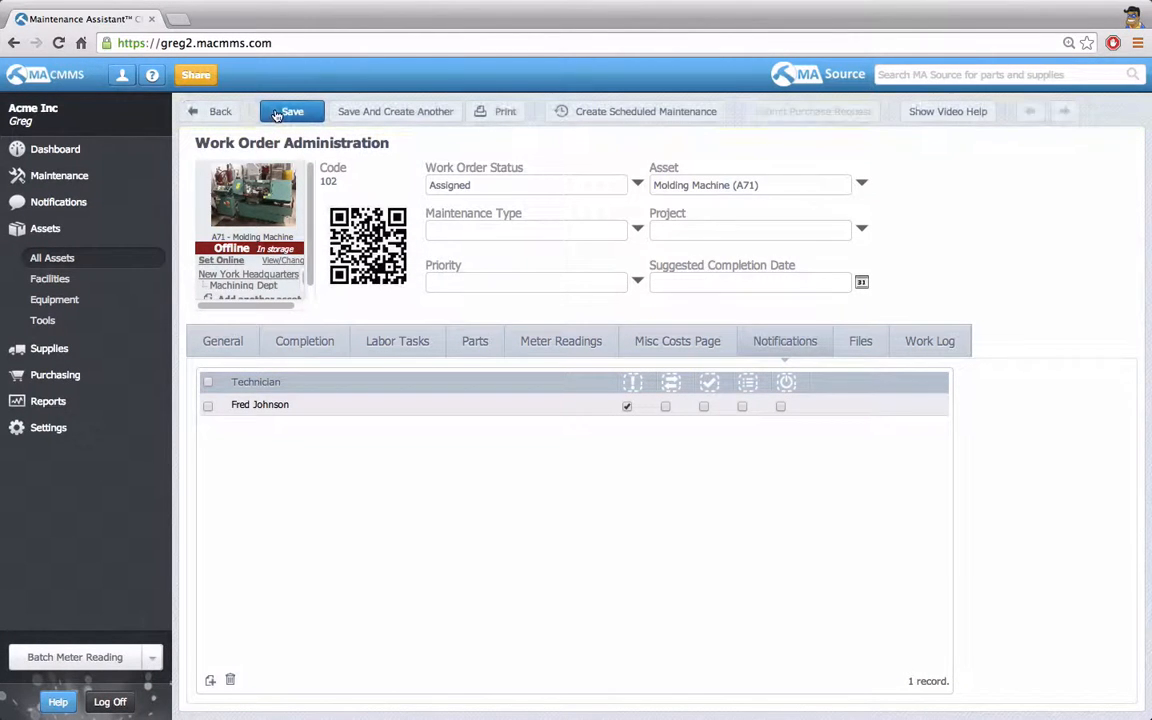